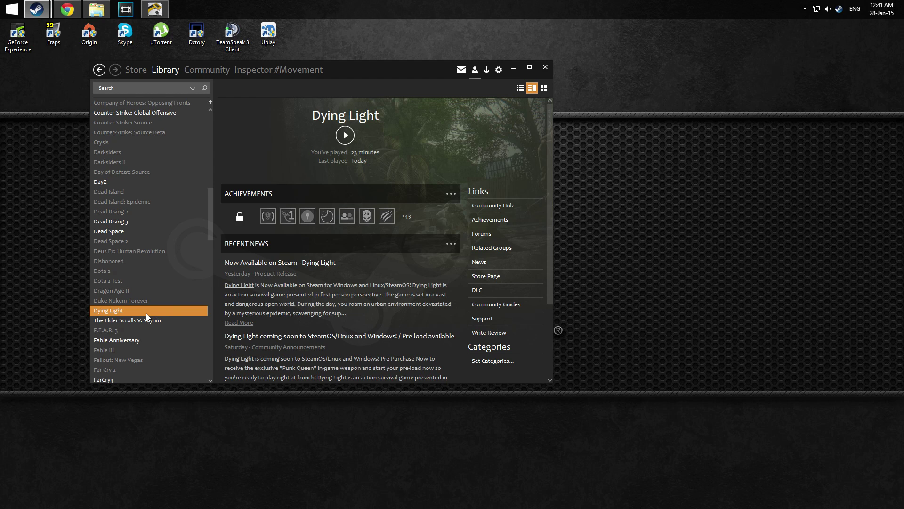
# - Browse Dying Light's installed files from its Steam Properties Local Files page
pyautogui.rightClick(119, 311)
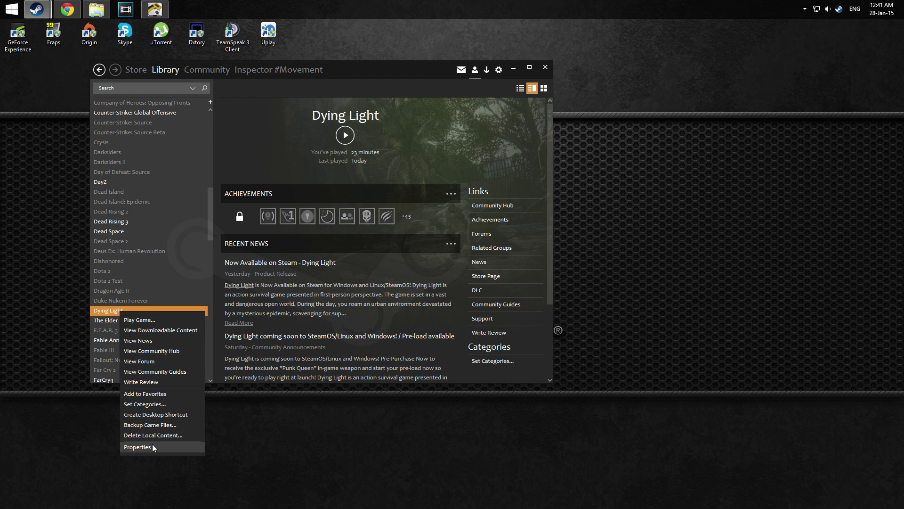
pyautogui.click(152, 444)
pyautogui.click(414, 141)
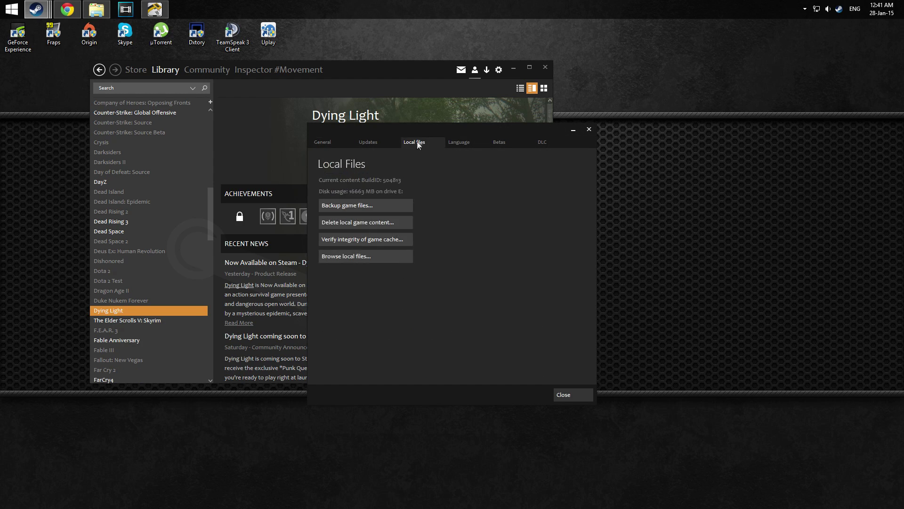
pyautogui.click(369, 260)
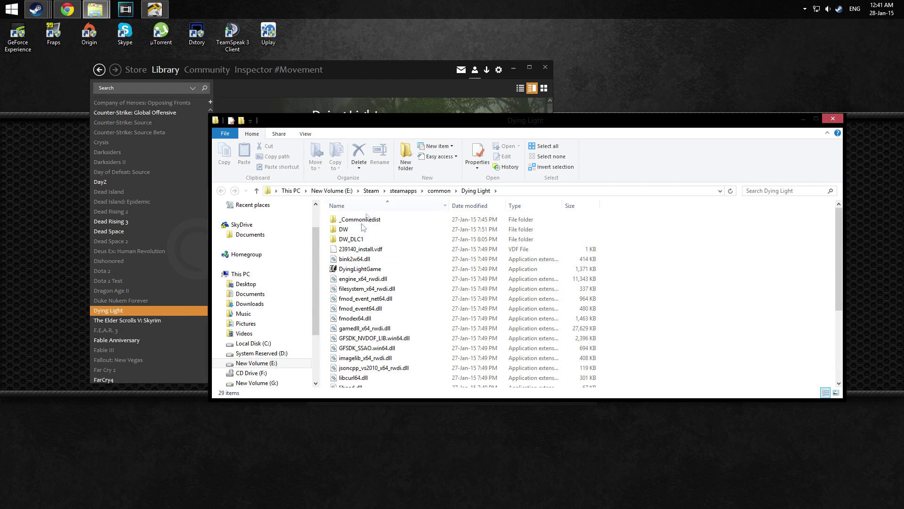
# - Open the DW folder and bring up actions for the Data0 archive
pyautogui.doubleClick(347, 230)
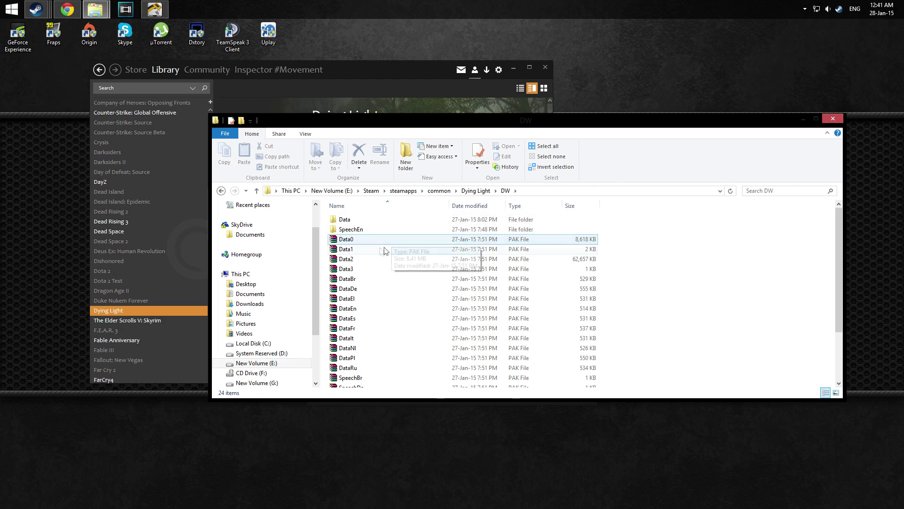
pyautogui.click(344, 241)
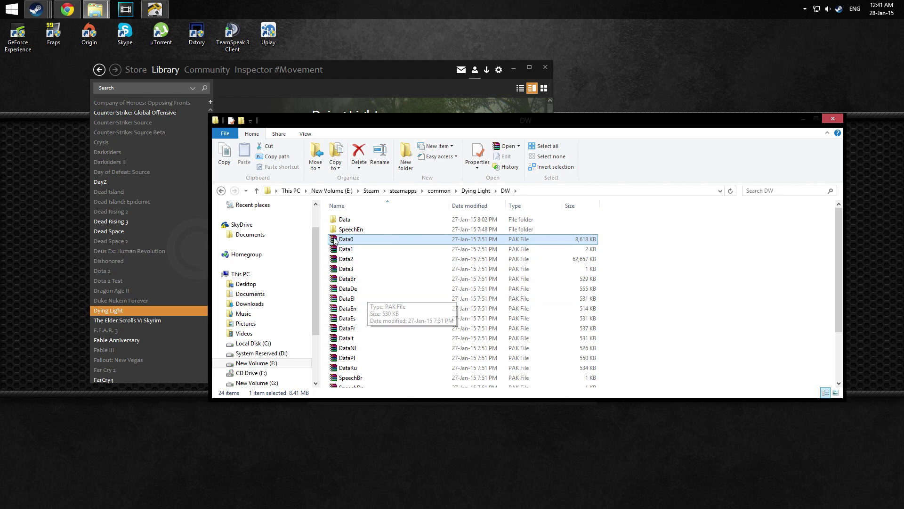
pyautogui.rightClick(340, 240)
# - Open Data0.pak in WinRAR and start extracting its data folder
pyautogui.moveTo(343, 241); pyautogui.dragTo(374, 250)
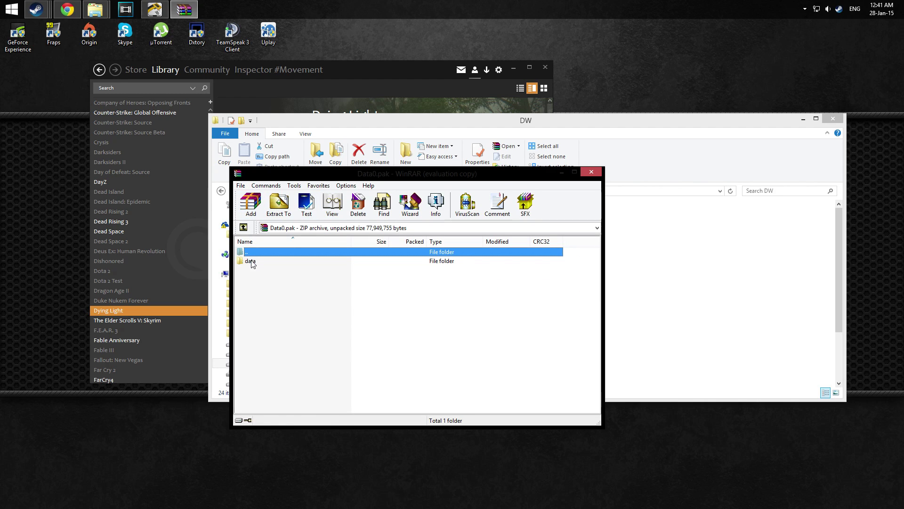
pyautogui.click(252, 261)
pyautogui.click(468, 306)
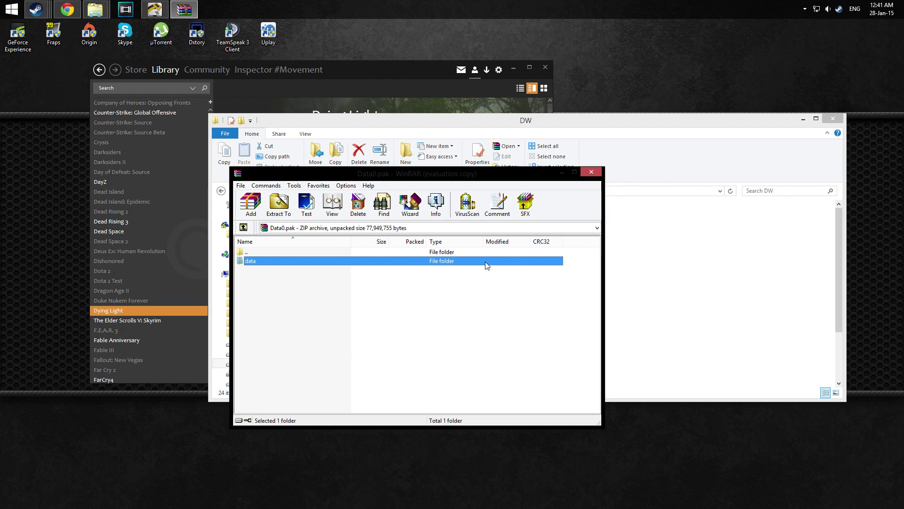
pyautogui.click(278, 206)
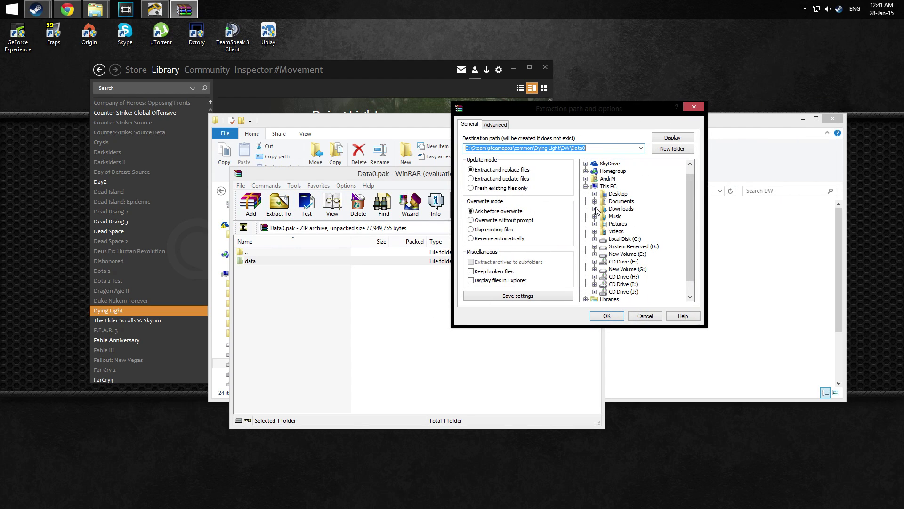
# - Choose Documents\DyingLight\out as the extraction destination, then close the dialog without extracting
pyautogui.doubleClick(604, 201)
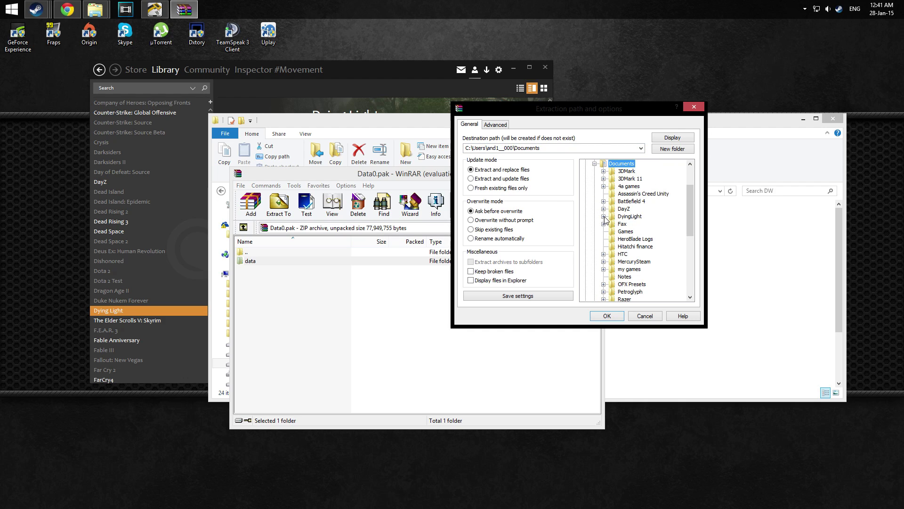
pyautogui.click(604, 217)
pyautogui.click(630, 224)
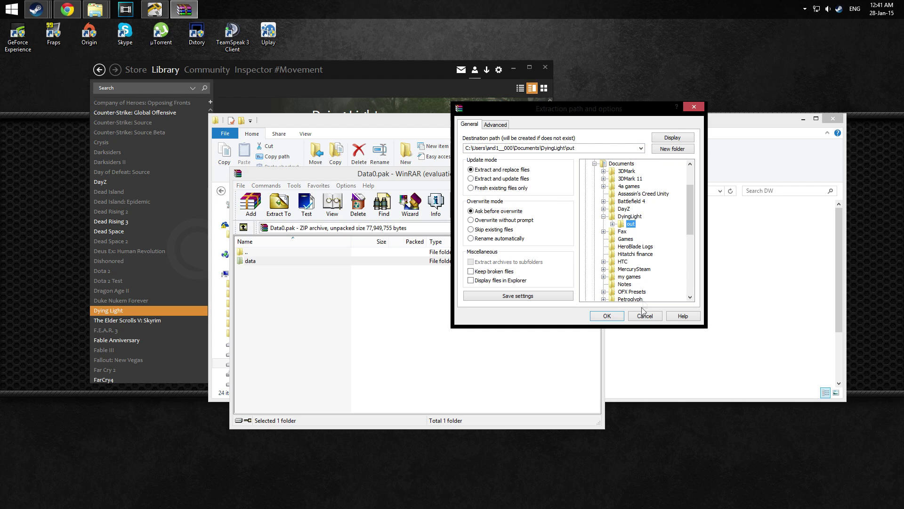
pyautogui.click(692, 110)
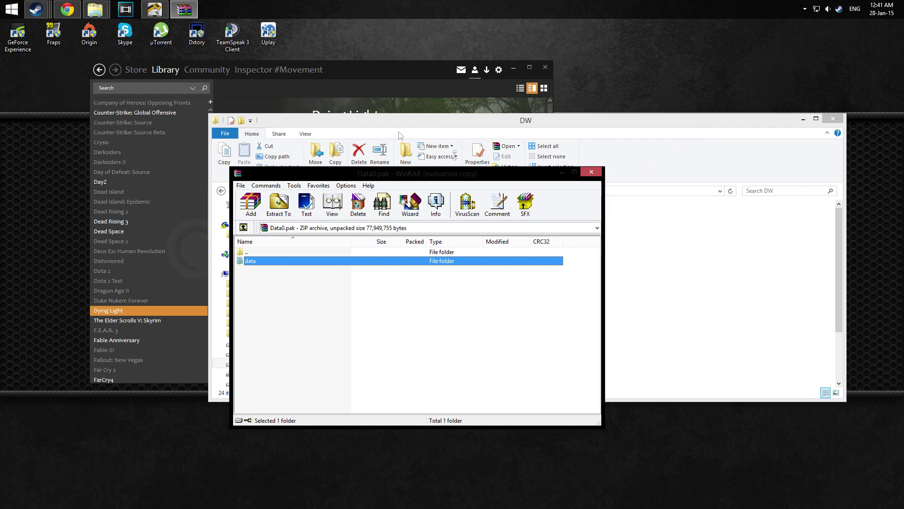
# - Close the Data0 archive and the DW folder window
pyautogui.click(595, 173)
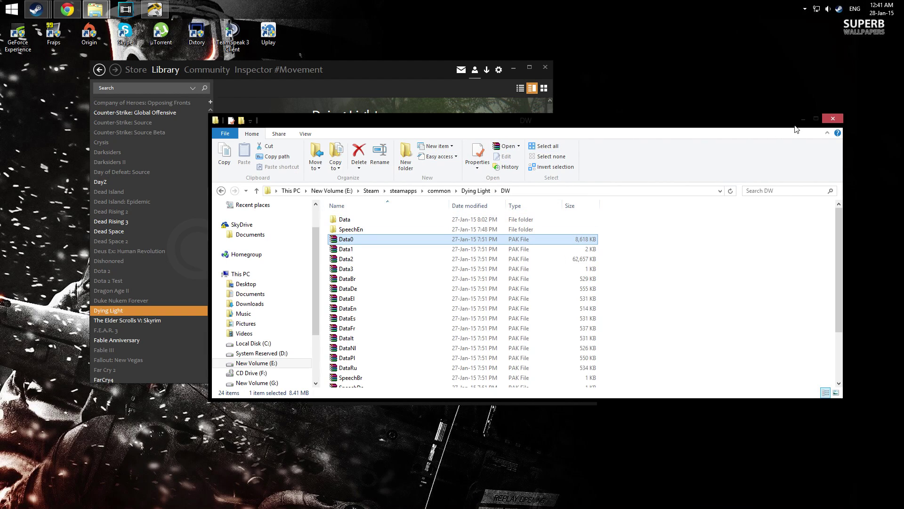
pyautogui.click(831, 121)
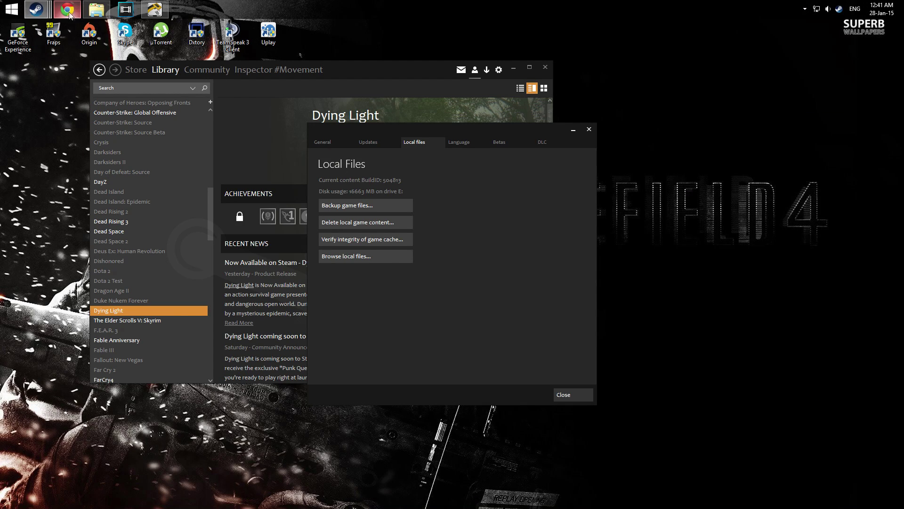
pyautogui.rightClick(101, 14)
pyautogui.click(127, 46)
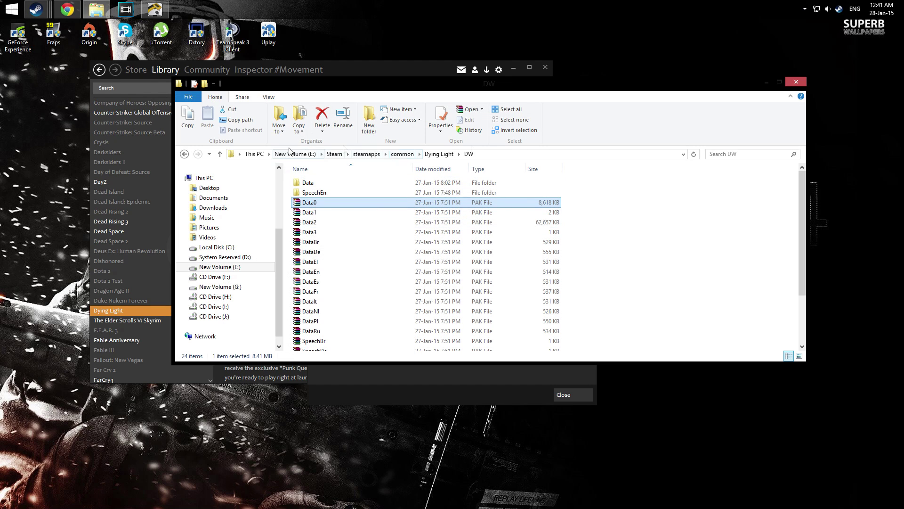
pyautogui.click(796, 82)
# - Open a new File Explorer window at Documents\DyingLight\out
pyautogui.rightClick(99, 9)
pyautogui.click(68, 111)
pyautogui.doubleClick(456, 242)
pyautogui.scroll(-2, 368, 263)
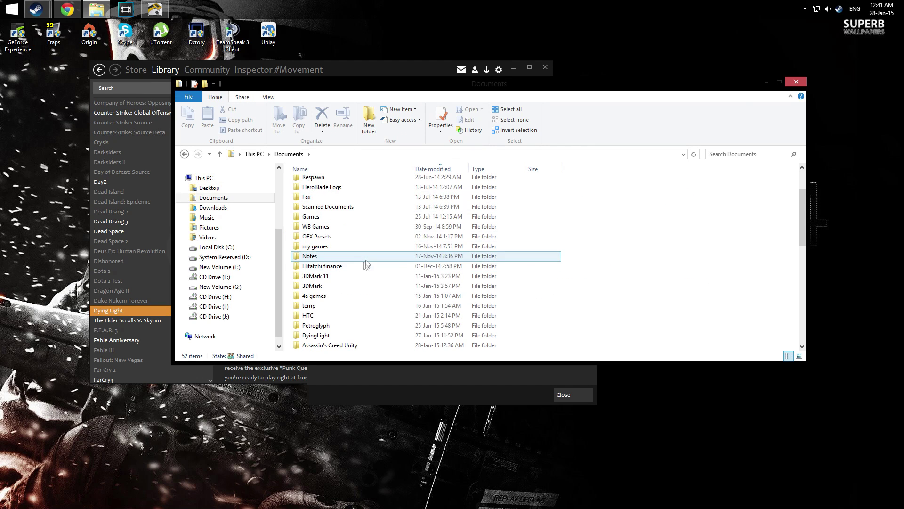
pyautogui.scroll(-2, 368, 263)
pyautogui.doubleClick(316, 277)
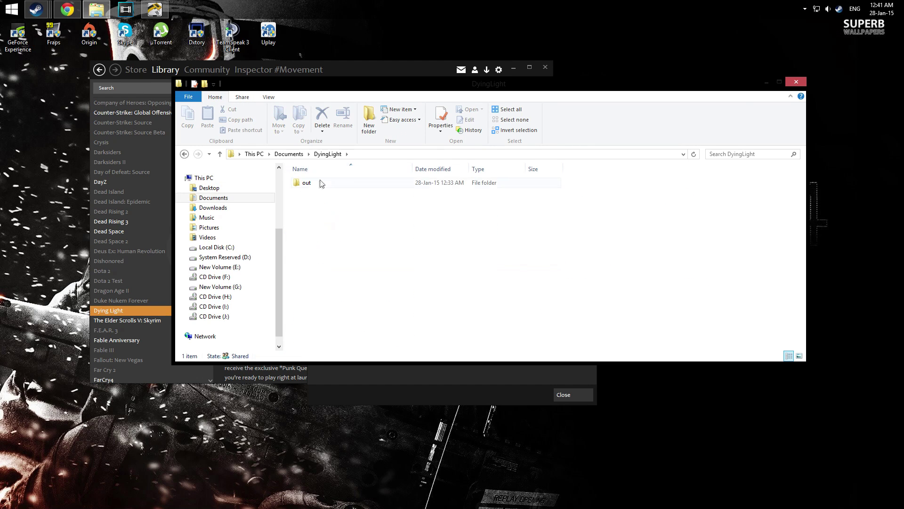
pyautogui.doubleClick(321, 183)
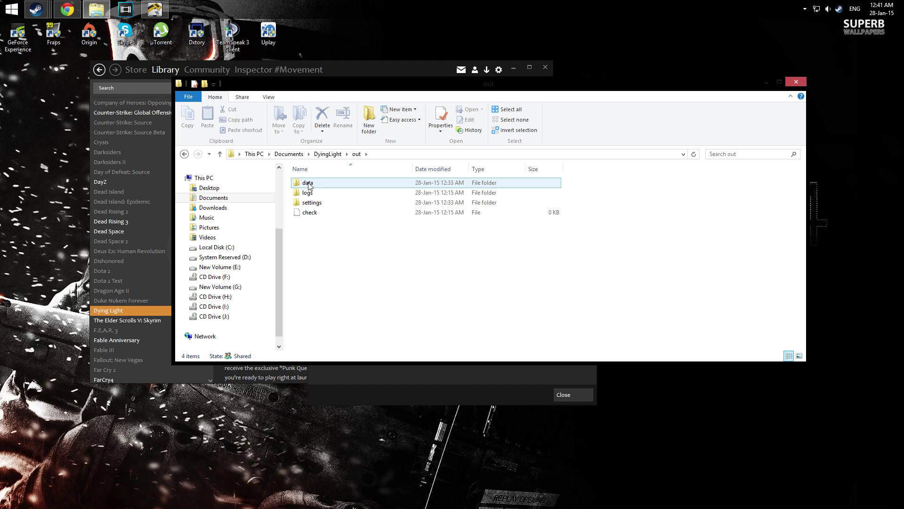
# - Check the data folder's properties, then open the data folder
pyautogui.rightClick(309, 186)
pyautogui.click(341, 432)
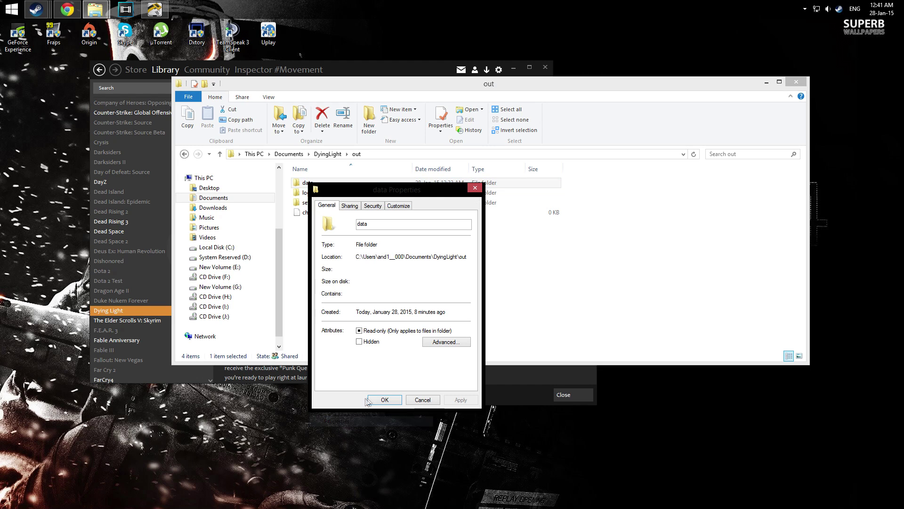
pyautogui.click(429, 401)
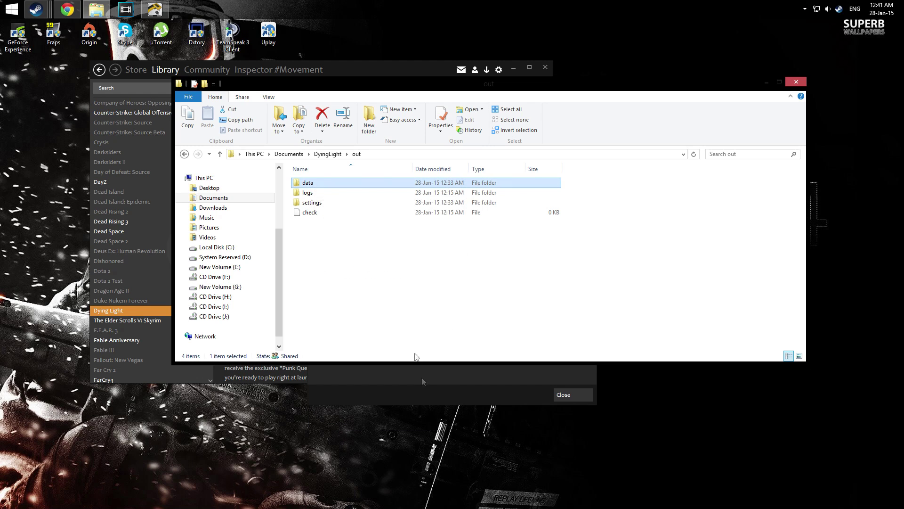
pyautogui.doubleClick(311, 184)
# - Open the data\scripts folder and scroll down through its 212 items
pyautogui.scroll(-3, 359, 262)
pyautogui.scroll(-2, 359, 262)
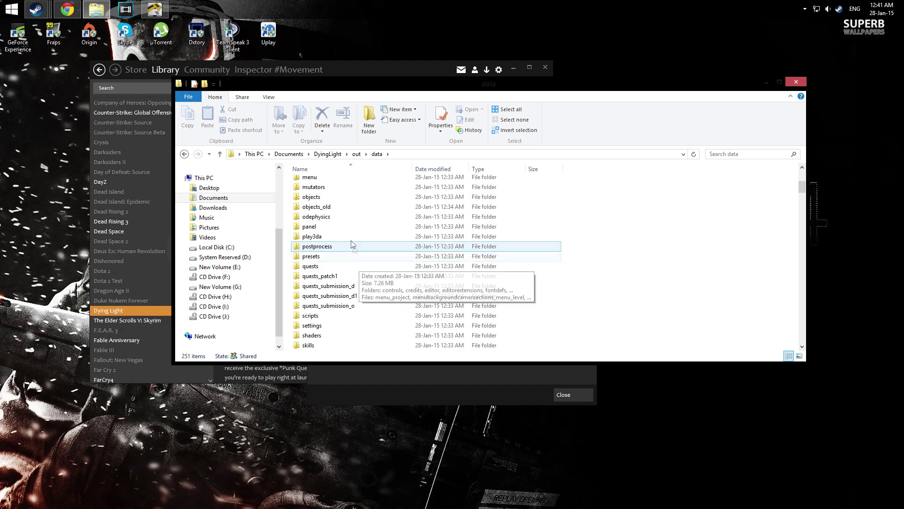
pyautogui.doubleClick(327, 316)
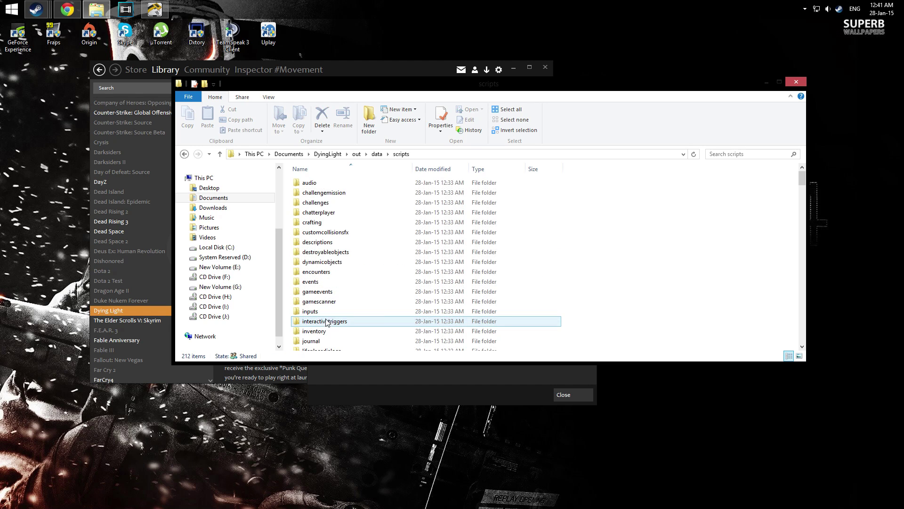
pyautogui.scroll(-1, 346, 231)
pyautogui.scroll(-4, 346, 235)
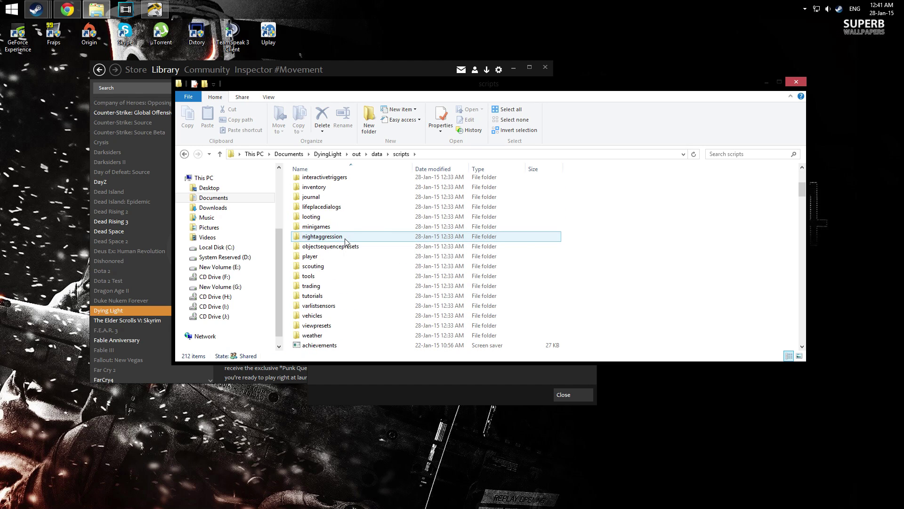
pyautogui.scroll(-4, 346, 240)
pyautogui.scroll(-3, 346, 241)
pyautogui.scroll(-5, 349, 245)
pyautogui.scroll(-5, 353, 251)
pyautogui.scroll(-3, 358, 259)
pyautogui.scroll(-3, 361, 262)
pyautogui.scroll(-3, 362, 261)
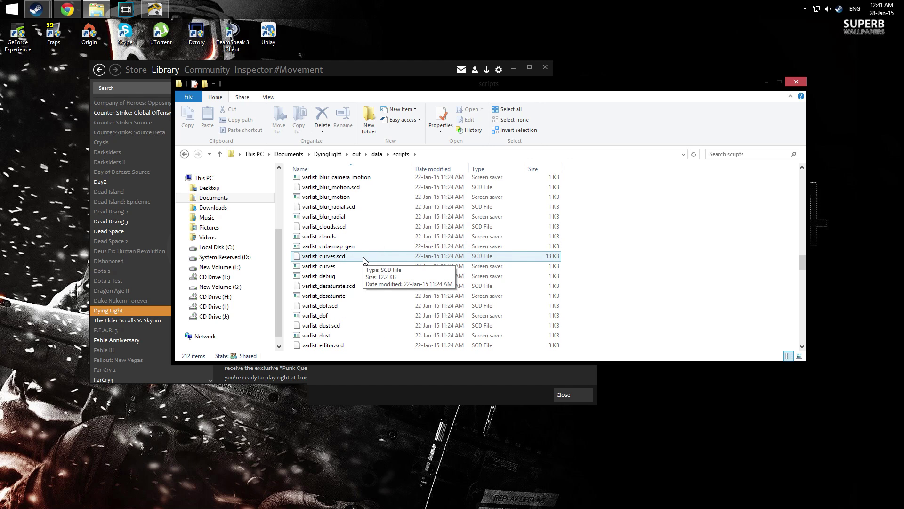
pyautogui.scroll(-1, 364, 261)
pyautogui.scroll(-3, 364, 260)
pyautogui.scroll(-3, 365, 262)
pyautogui.scroll(-2, 366, 262)
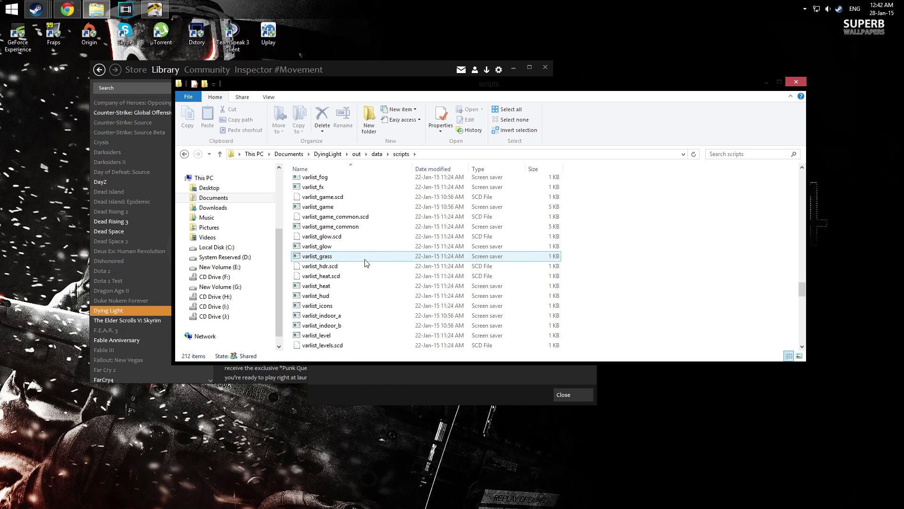
pyautogui.scroll(-2, 366, 262)
pyautogui.scroll(-3, 365, 260)
pyautogui.scroll(-3, 360, 254)
pyautogui.scroll(-2, 355, 247)
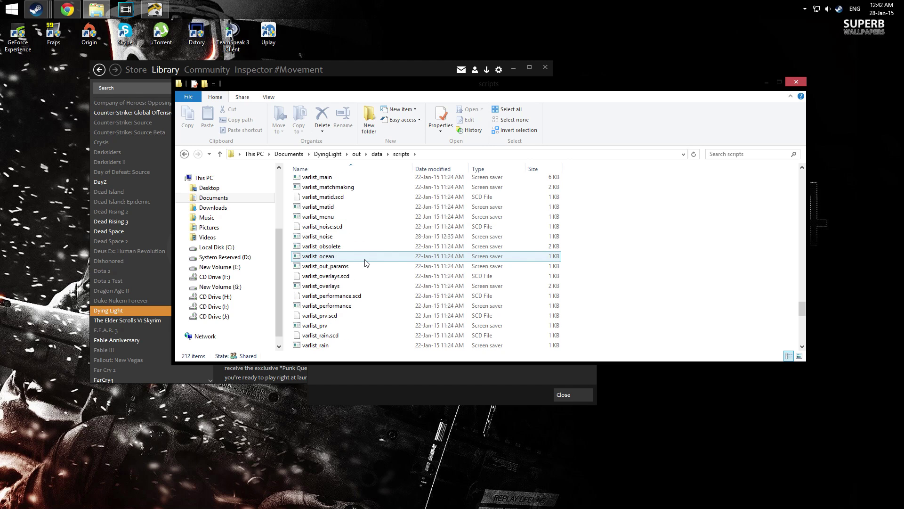
# - Select the varlist_noise file, shift the window right, and bring up the Start screen
pyautogui.click(331, 236)
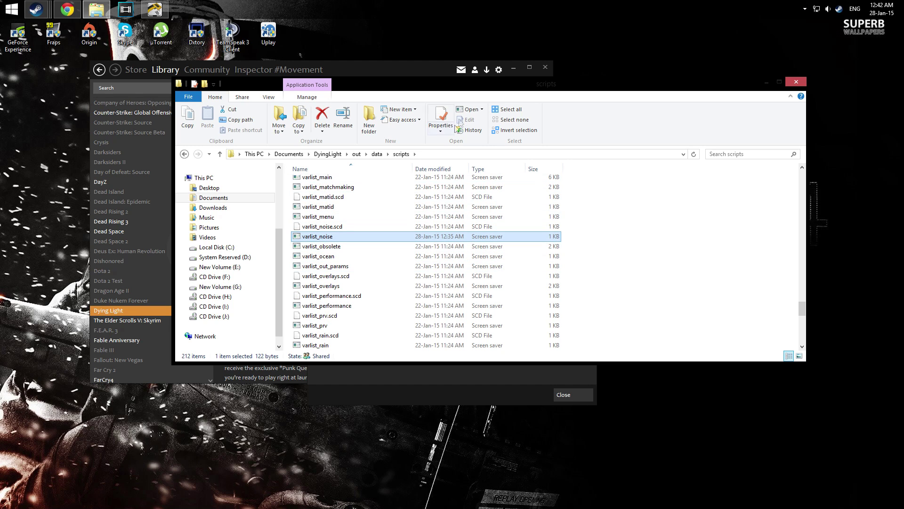
pyautogui.moveTo(474, 95); pyautogui.dragTo(511, 96)
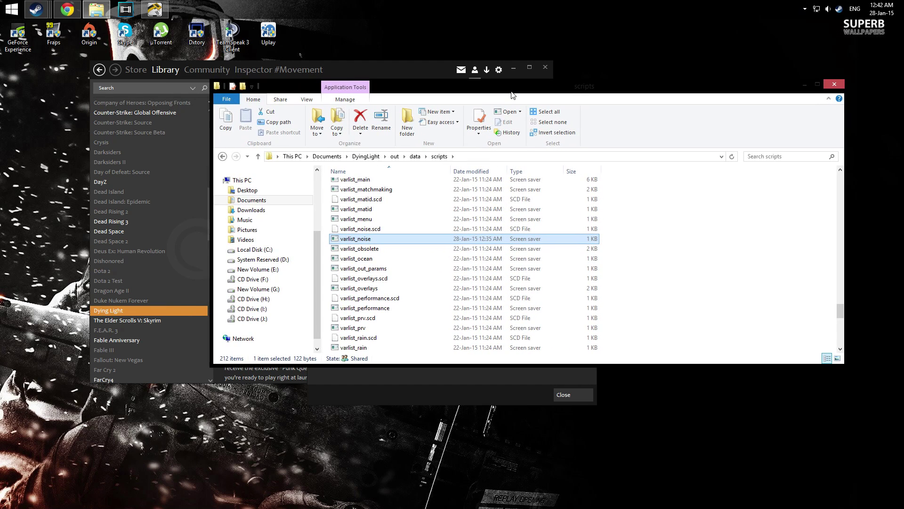
pyautogui.click(13, 12)
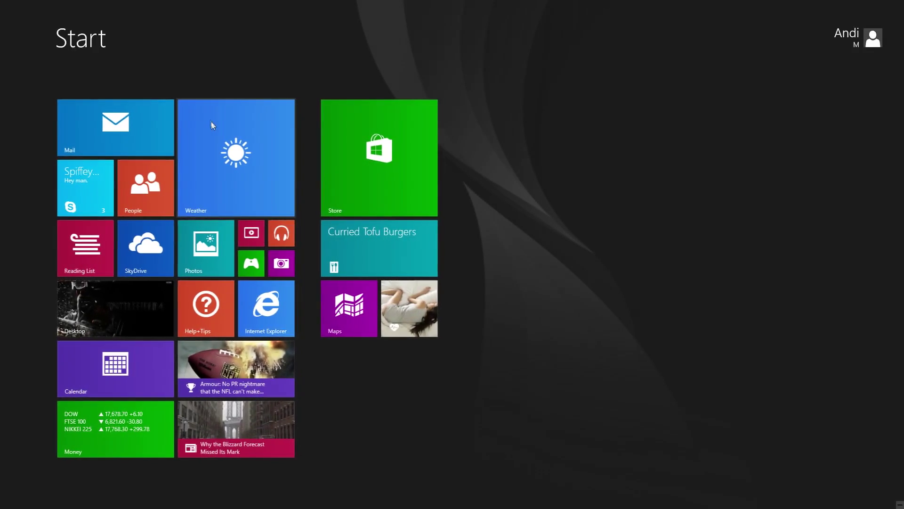
# - Launch Notepad and open varlist_noise in it by dragging the file in
pyautogui.write('notepad')
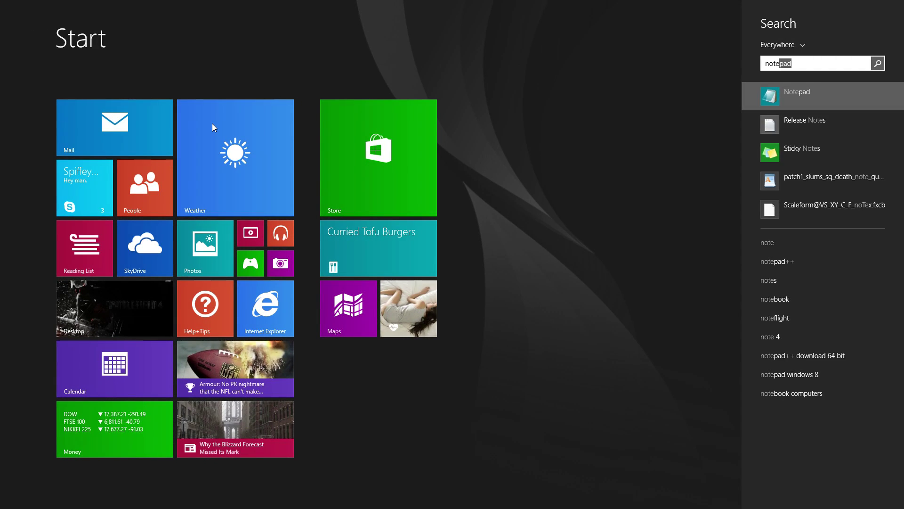
pyautogui.press('Return')
pyautogui.moveTo(238, 147); pyautogui.dragTo(183, 251)
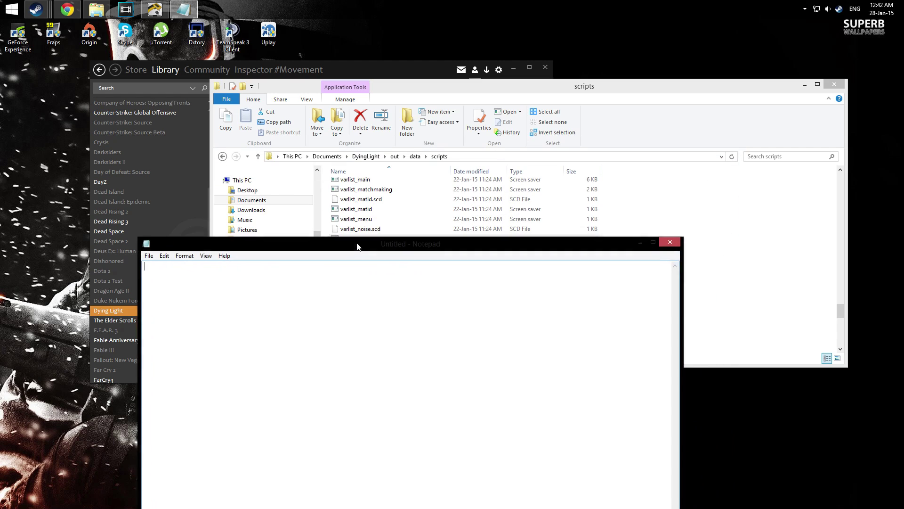
pyautogui.moveTo(364, 243); pyautogui.dragTo(222, 299)
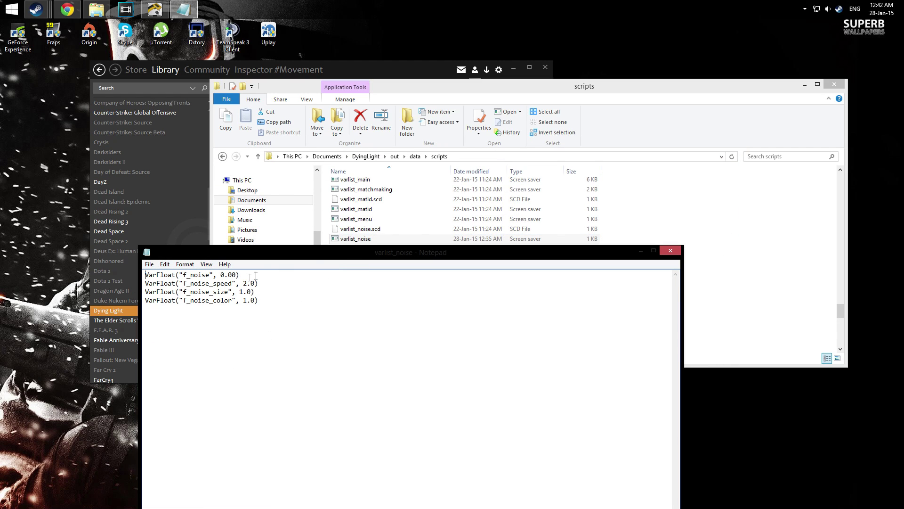
pyautogui.moveTo(318, 254); pyautogui.dragTo(338, 88)
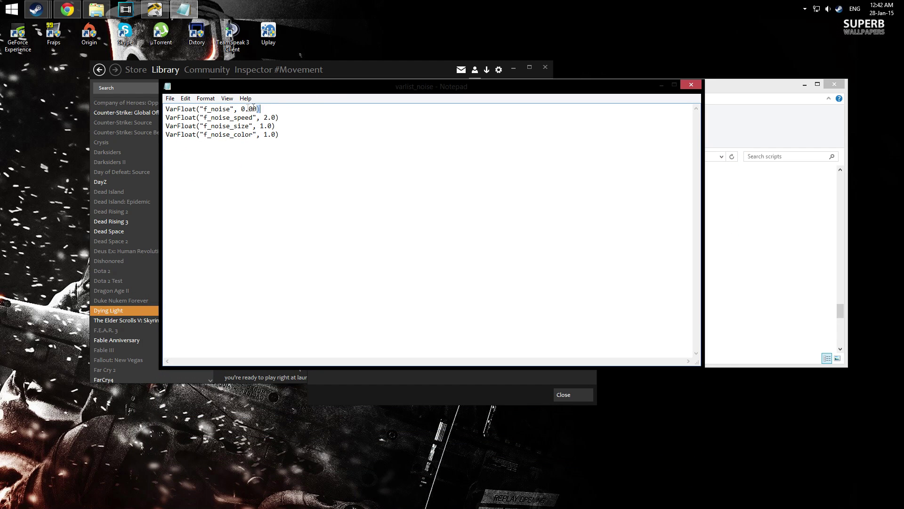
# - Change the f_noise value to 0.00 and close the saved file
pyautogui.moveTo(254, 107); pyautogui.dragTo(164, 108)
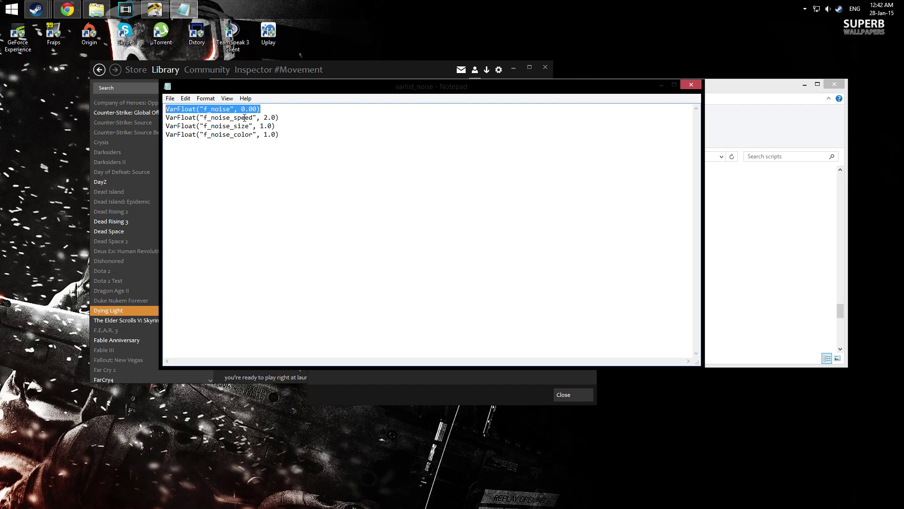
pyautogui.click(256, 109)
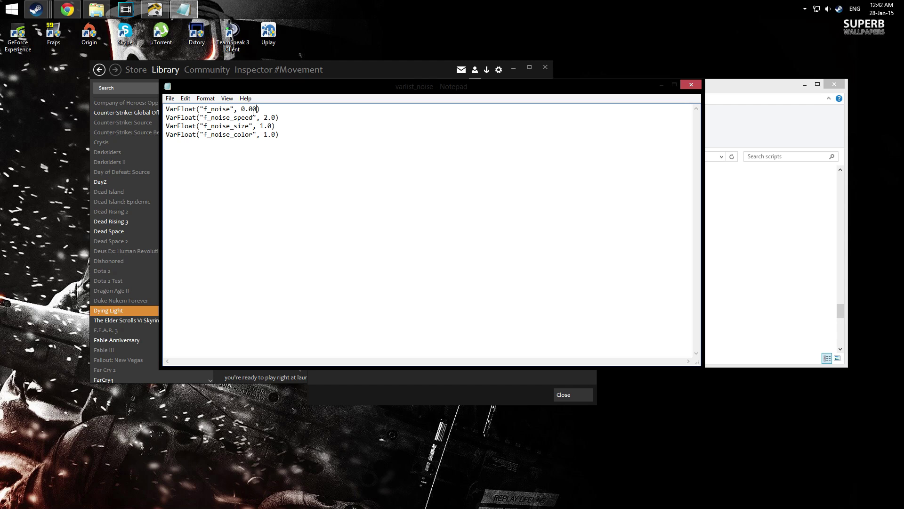
pyautogui.click(698, 89)
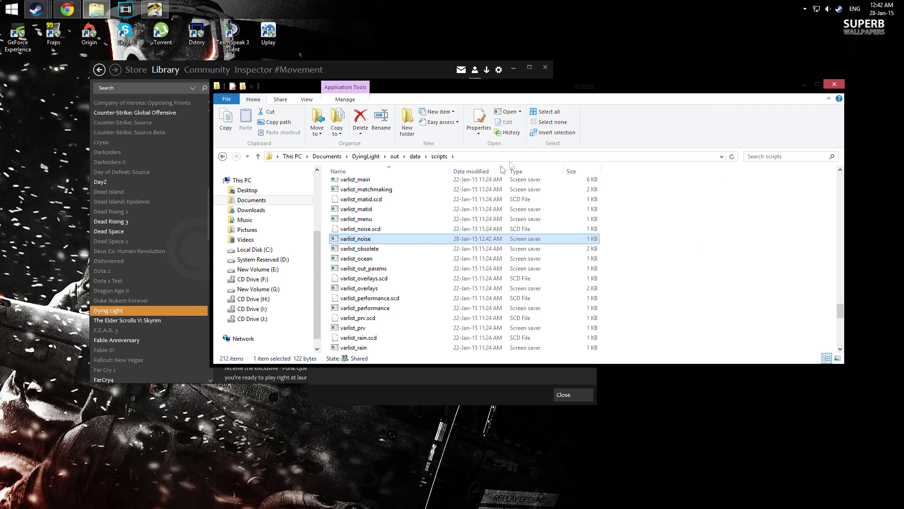
# - Close File Explorer and start Dying Light from Steam's tray menu, dismissing its Properties window
pyautogui.click(834, 85)
pyautogui.rightClick(839, 9)
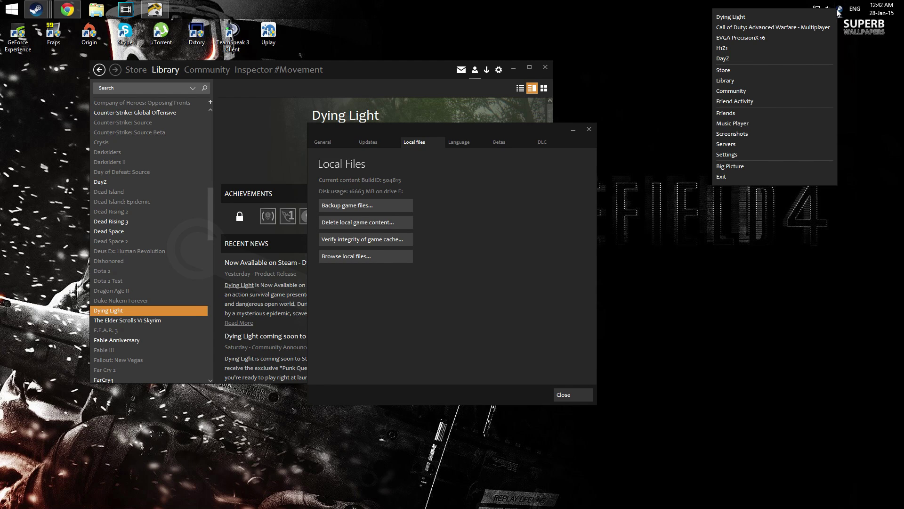
pyautogui.click(737, 17)
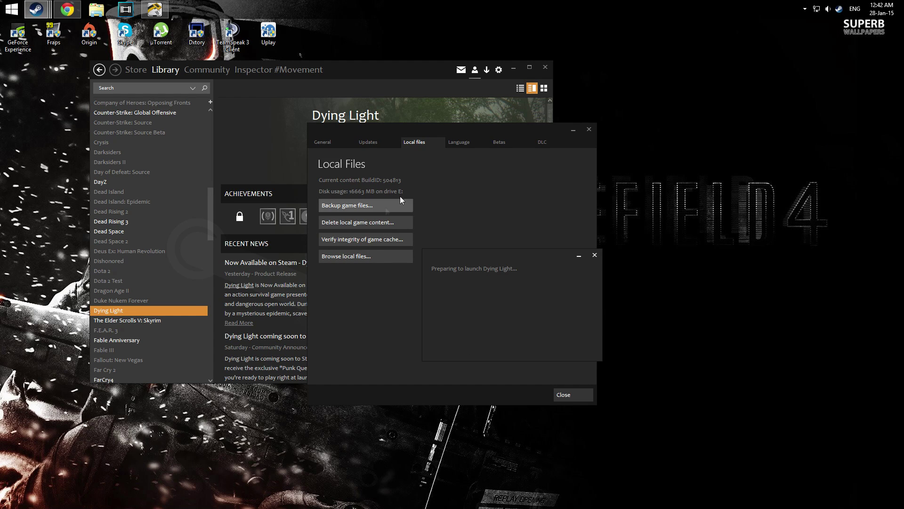
pyautogui.click(572, 396)
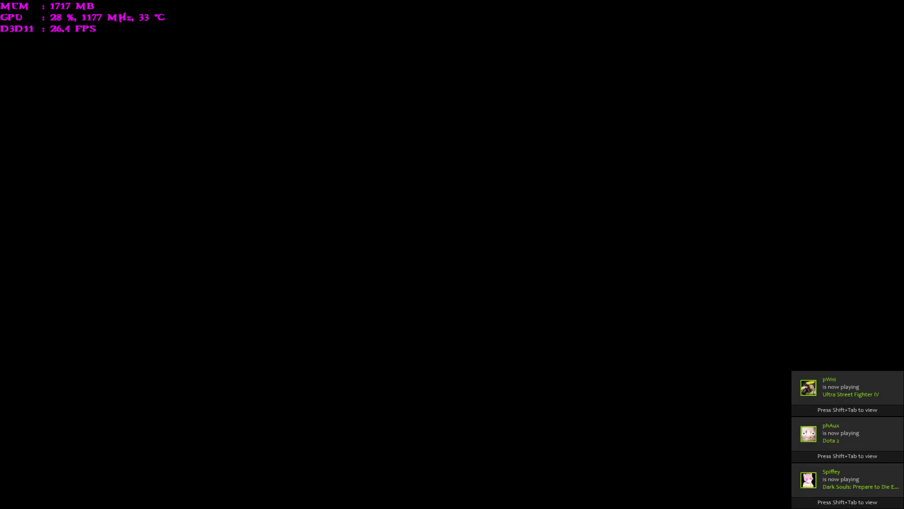
# - Get past Dying Light's title screen and open the Game settings under Options
pyautogui.press('Return')
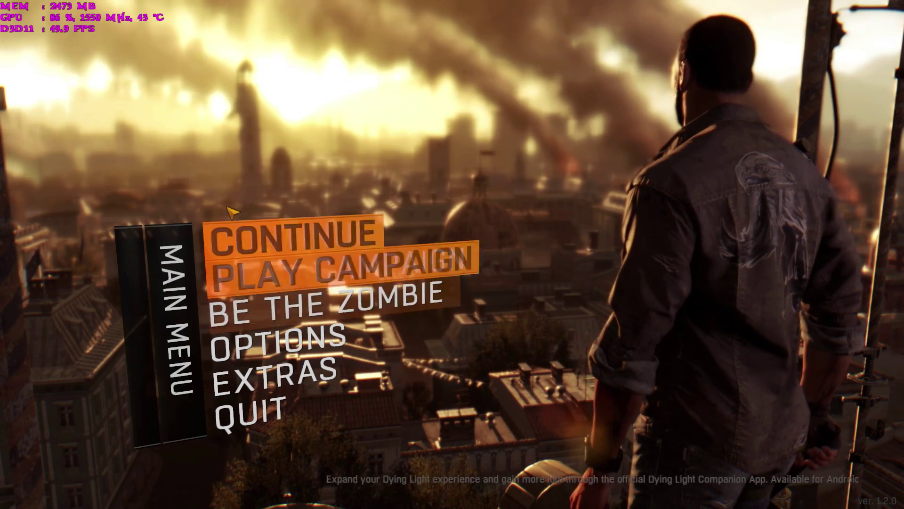
pyautogui.click(278, 339)
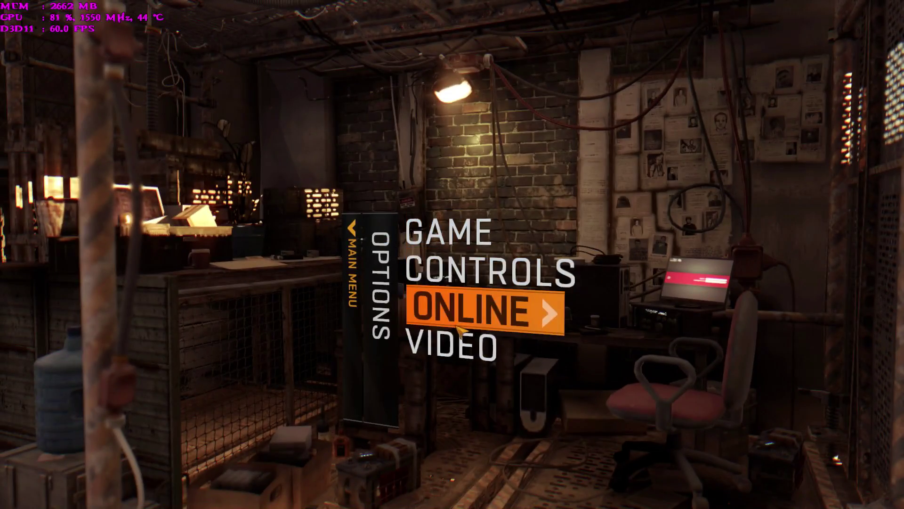
pyautogui.click(452, 231)
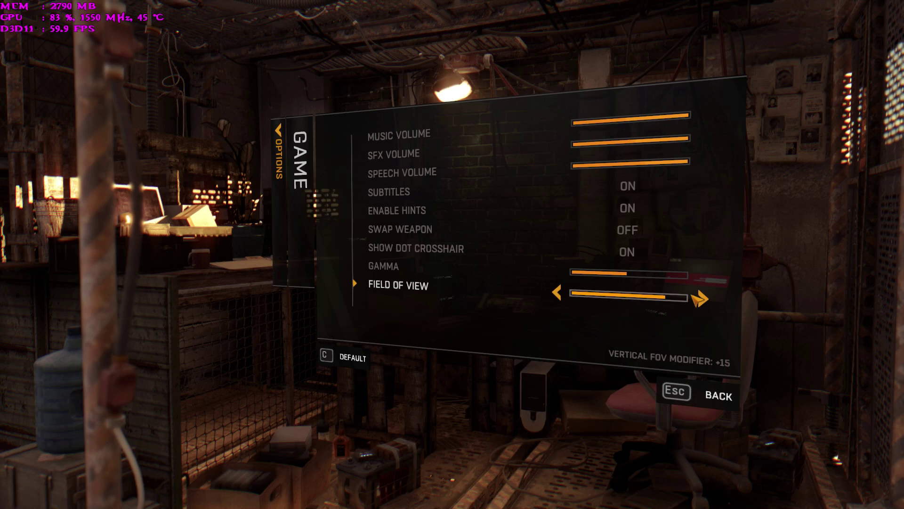
# - Raise field of view to its maximum, then go to the Controls key bindings
pyautogui.click(698, 300)
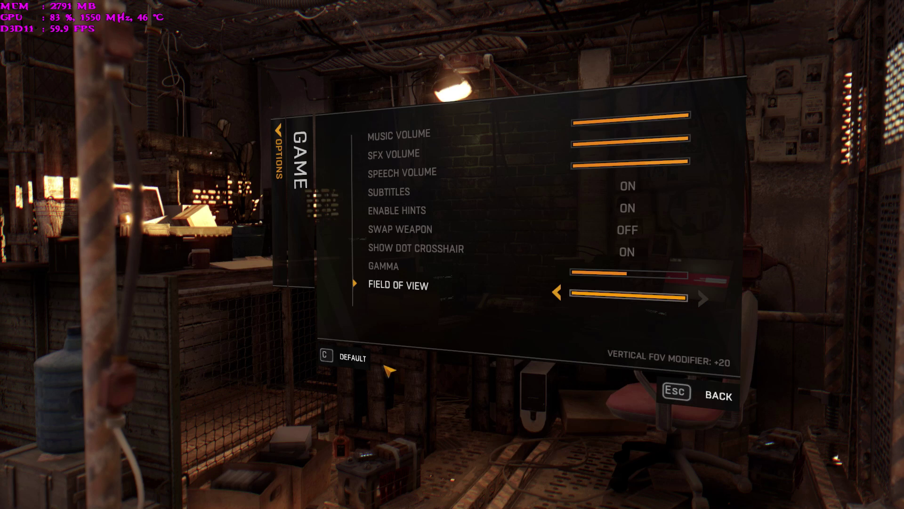
pyautogui.click(684, 397)
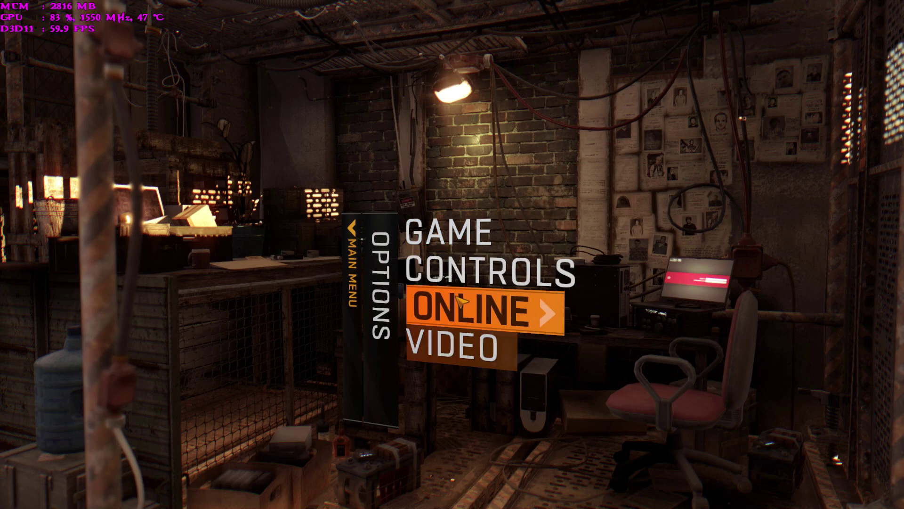
pyautogui.click(459, 276)
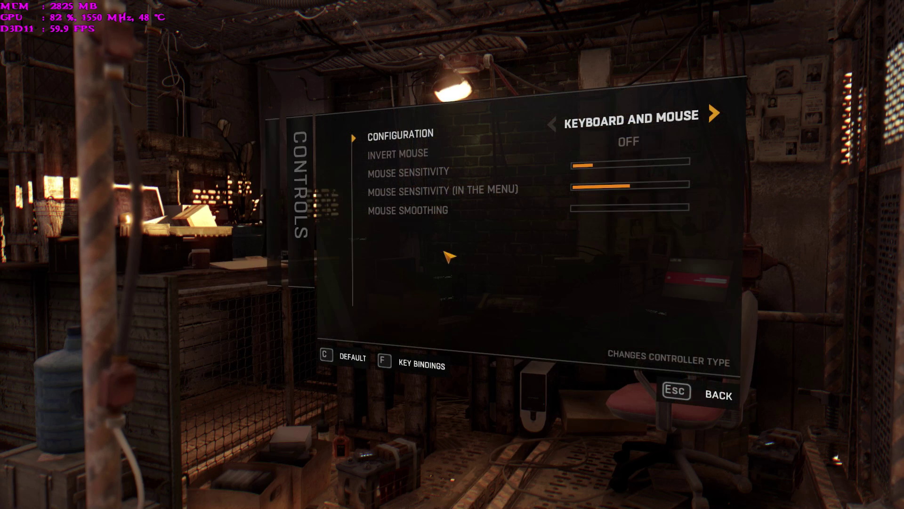
pyautogui.click(400, 365)
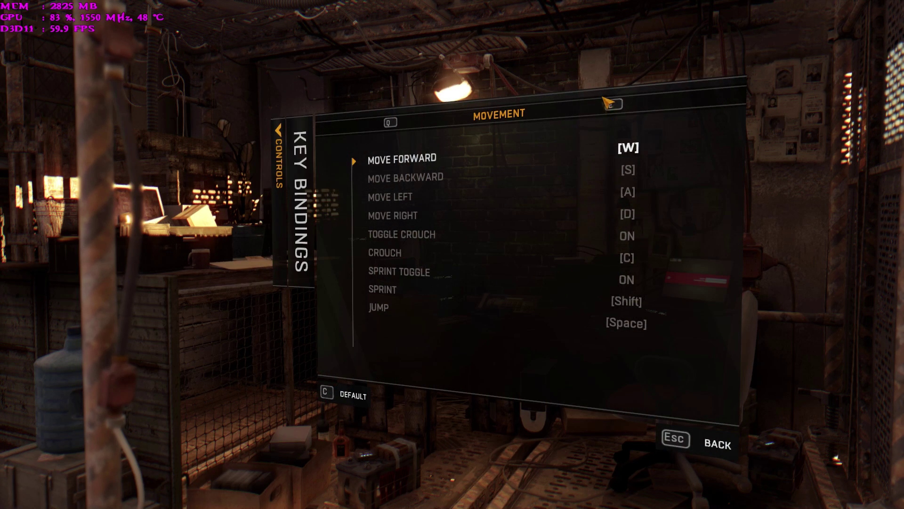
# - Rebind Move Forward to semicolon, then back to W, and back out to Options
pyautogui.click(627, 150)
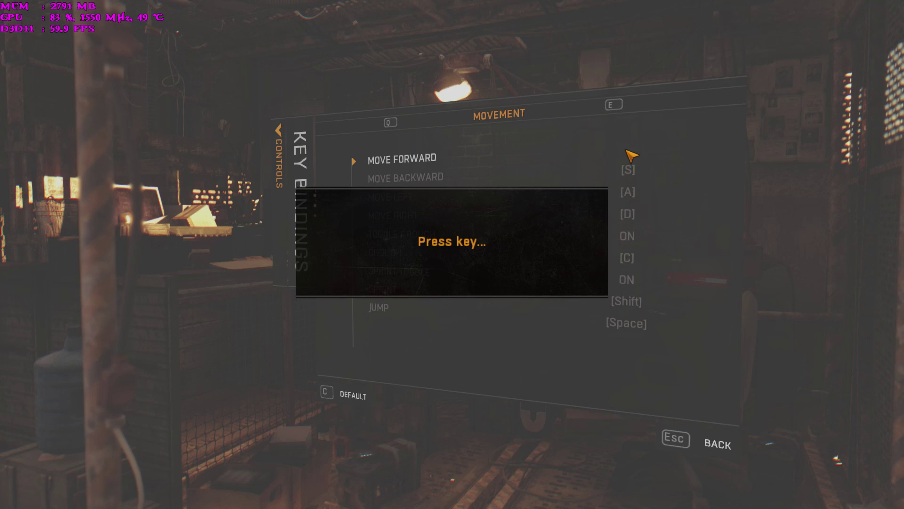
pyautogui.press(';')
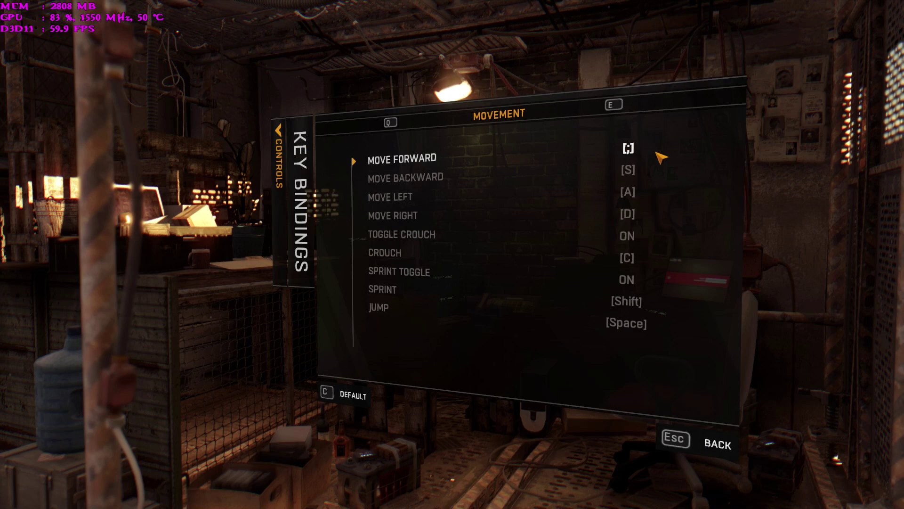
pyautogui.click(629, 149)
pyautogui.press('w')
pyautogui.press('Escape')
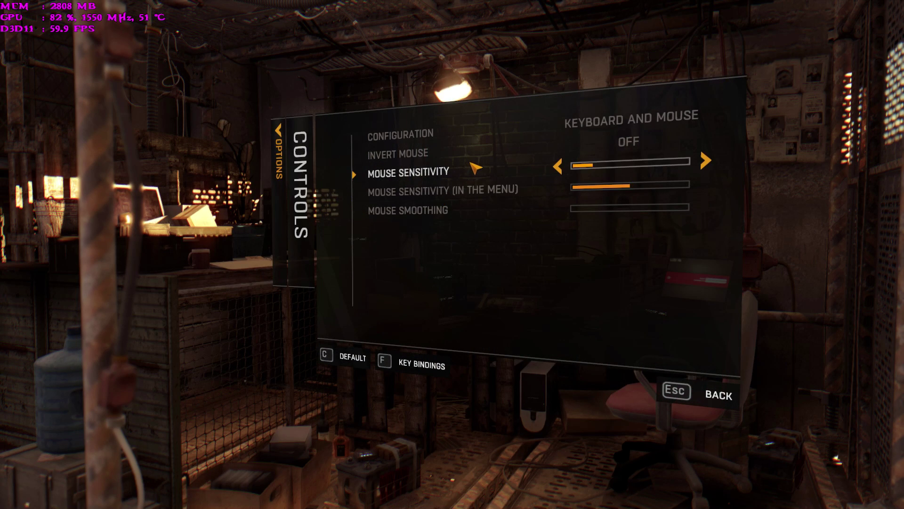
pyautogui.press('Escape')
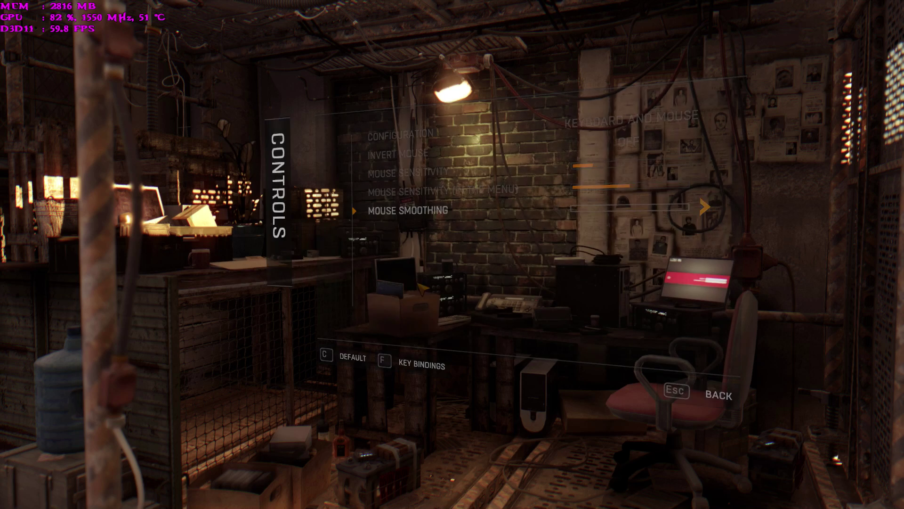
pyautogui.press('Down')
pyautogui.press('Down')
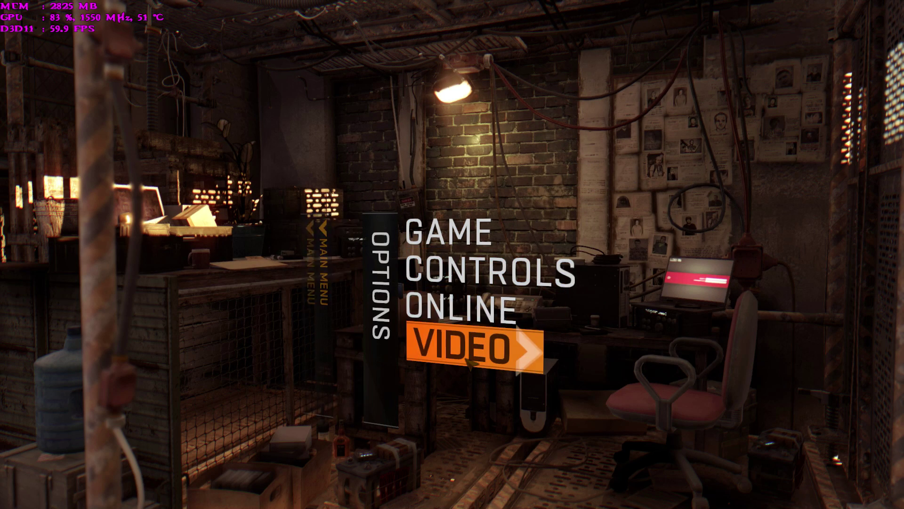
# - Turn Motion Blur off in Video settings, apply, and pick Quit from the main menu
pyautogui.press('Return')
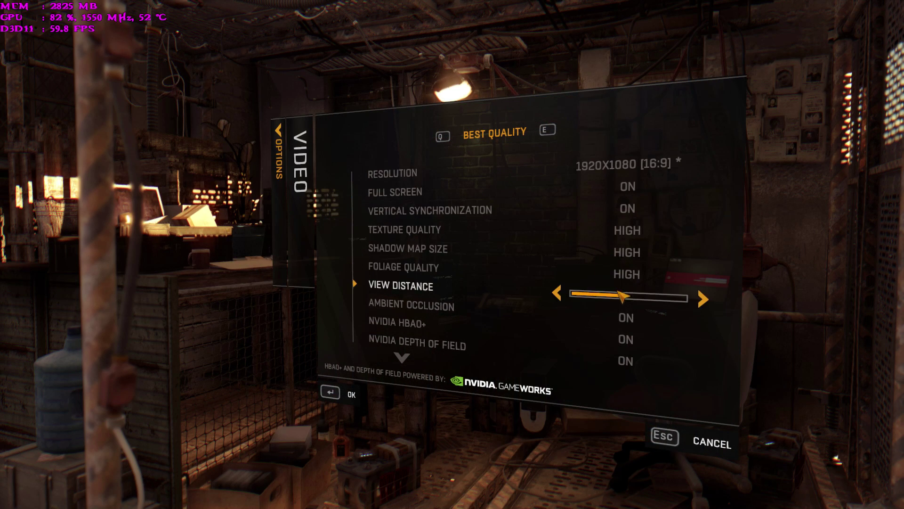
pyautogui.scroll(-2, 633, 348)
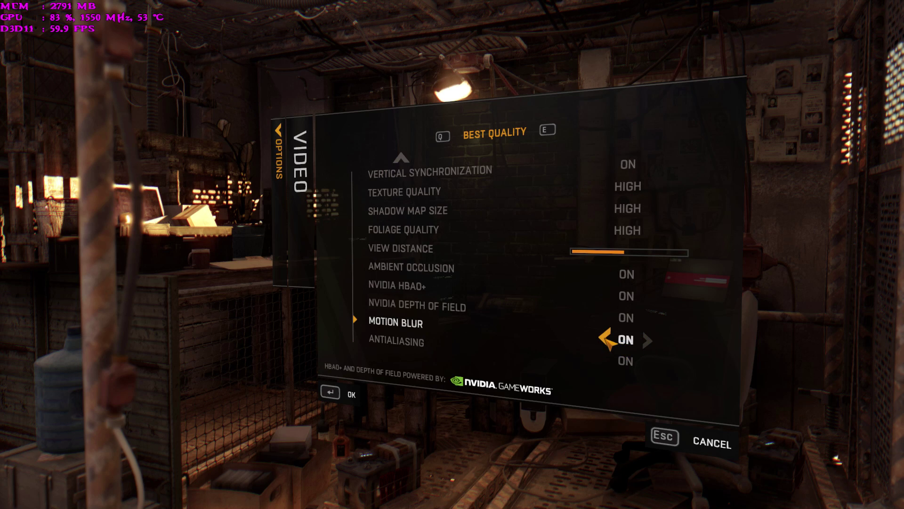
pyautogui.click(607, 339)
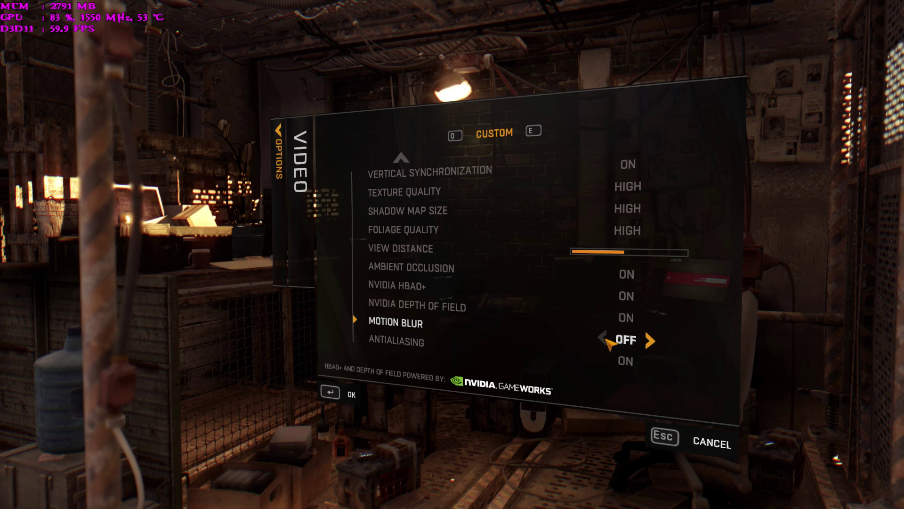
pyautogui.click(325, 397)
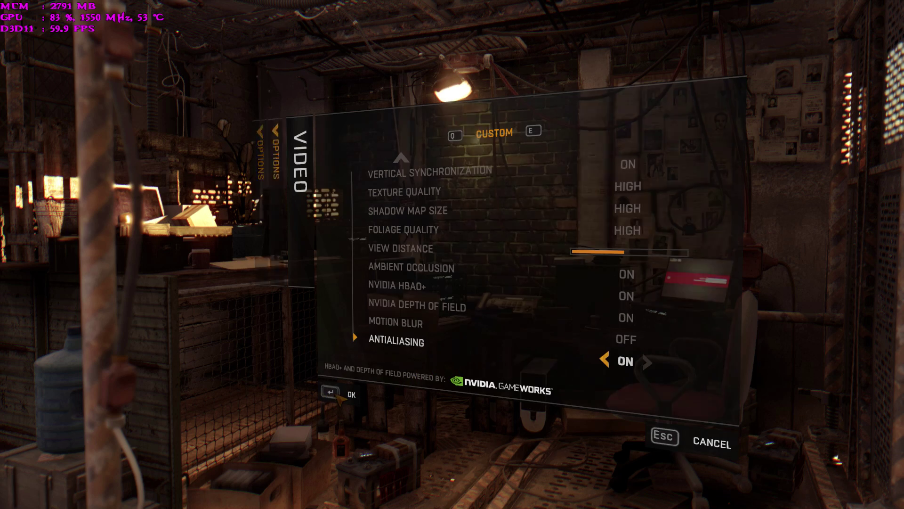
pyautogui.press('Escape')
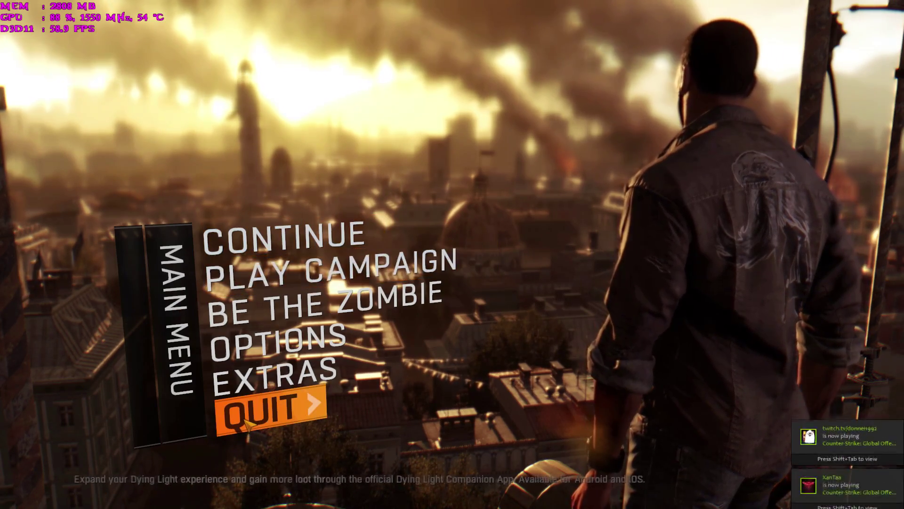
pyautogui.click(263, 411)
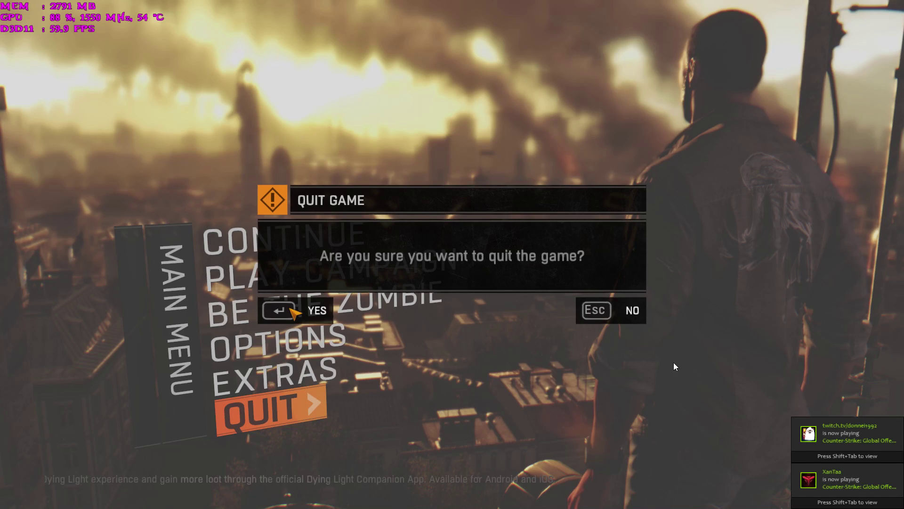
# - Confirm quitting Dying Light and bring up File Explorer's recent folders list
pyautogui.click(292, 311)
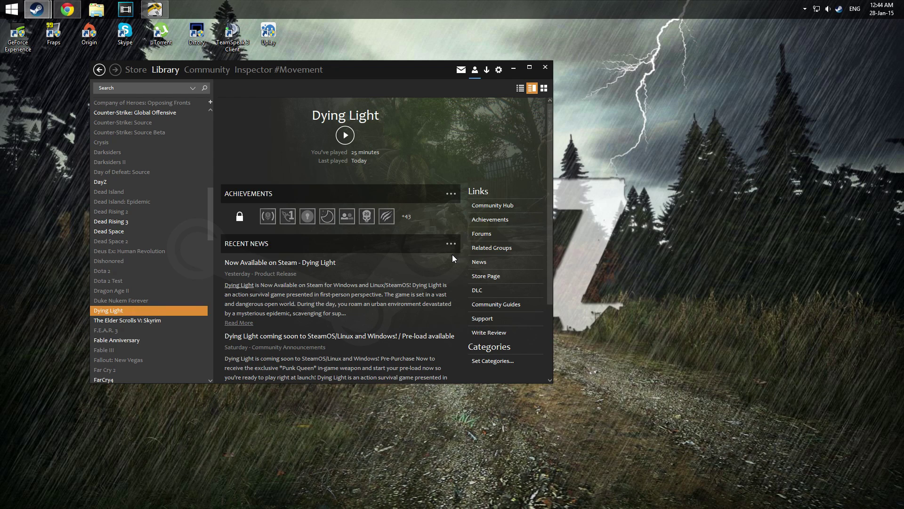
pyautogui.rightClick(101, 10)
# - Open the Documents folder in File Explorer and sort its folders by name
pyautogui.click(100, 113)
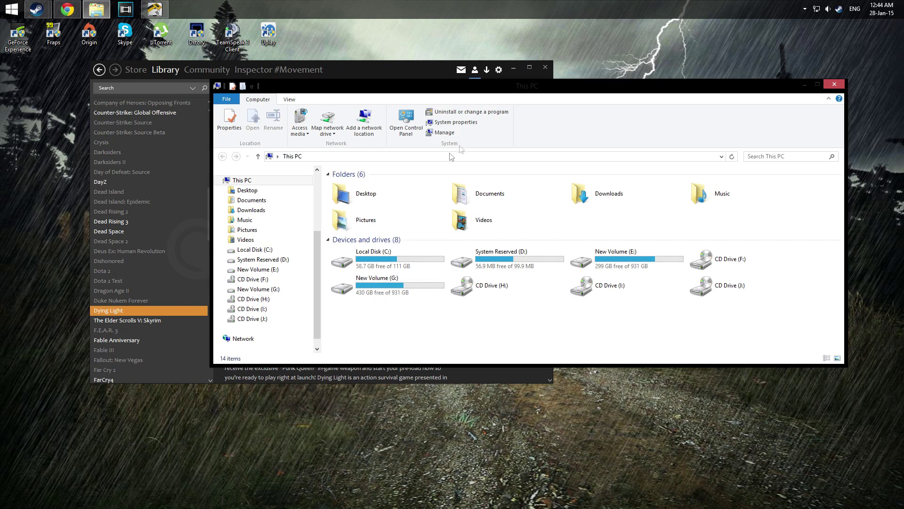
pyautogui.doubleClick(478, 200)
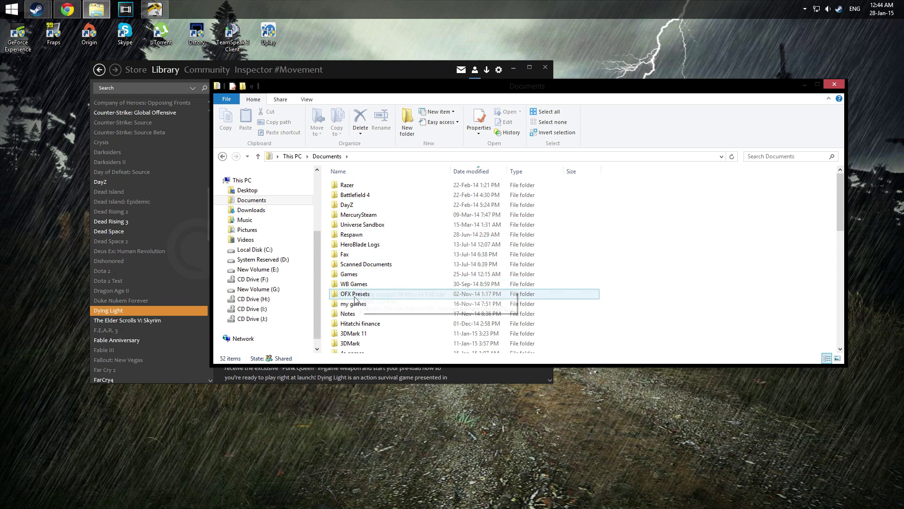
pyautogui.scroll(-4, 363, 302)
pyautogui.scroll(2, 357, 232)
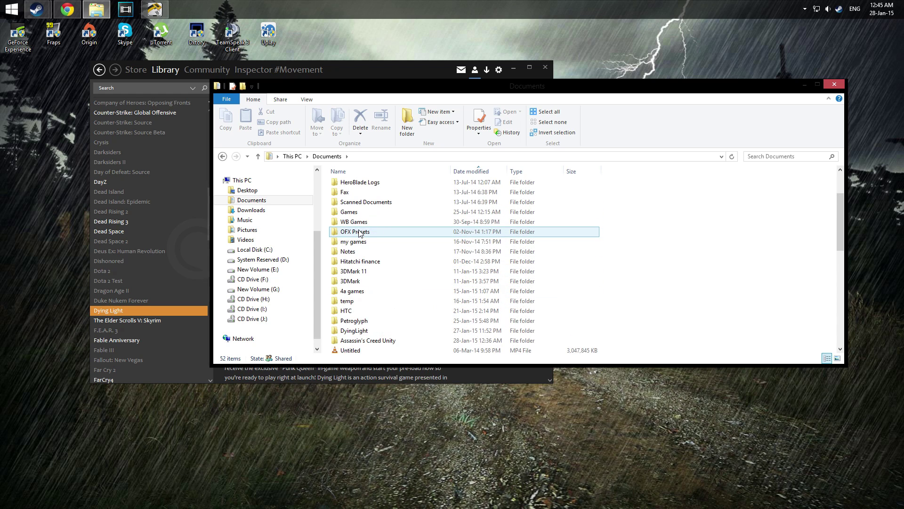
pyautogui.scroll(2, 357, 207)
pyautogui.click(357, 171)
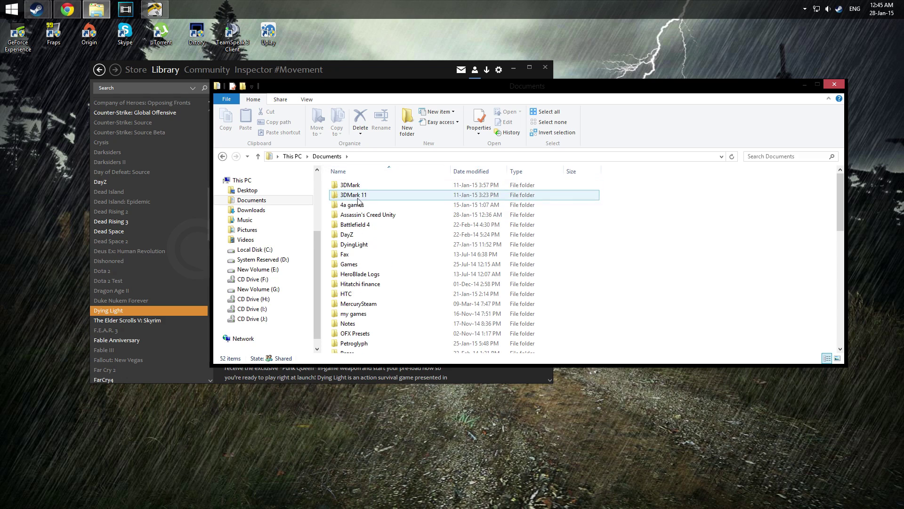
# - Go into DyingLight > out > data > scripts and scroll down to varlist_game_common
pyautogui.doubleClick(353, 244)
pyautogui.doubleClick(345, 185)
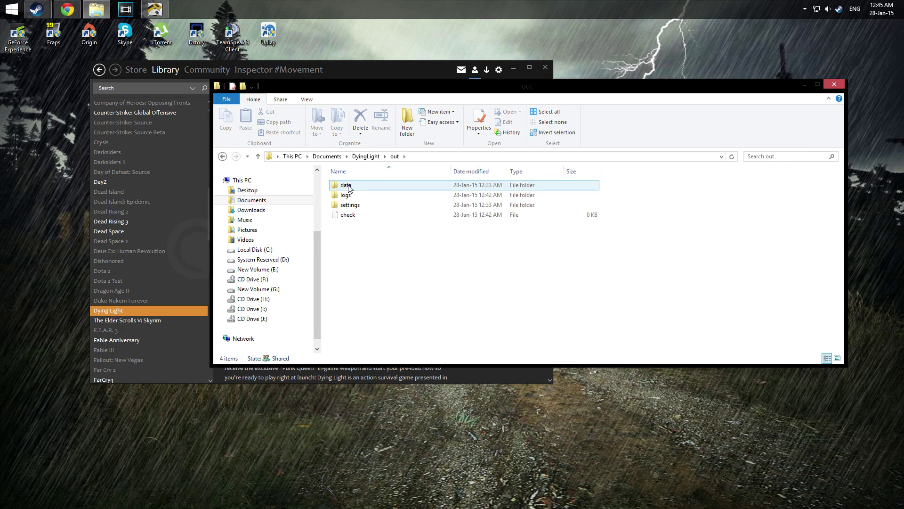
pyautogui.scroll(-5, 361, 235)
pyautogui.scroll(-3, 365, 253)
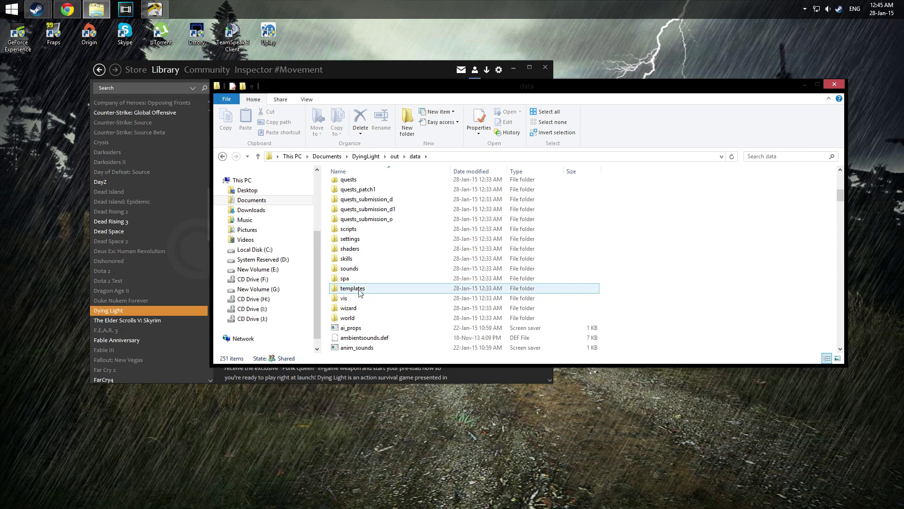
pyautogui.doubleClick(360, 233)
pyautogui.scroll(-3, 371, 273)
pyautogui.scroll(-6, 372, 274)
pyautogui.scroll(-6, 375, 275)
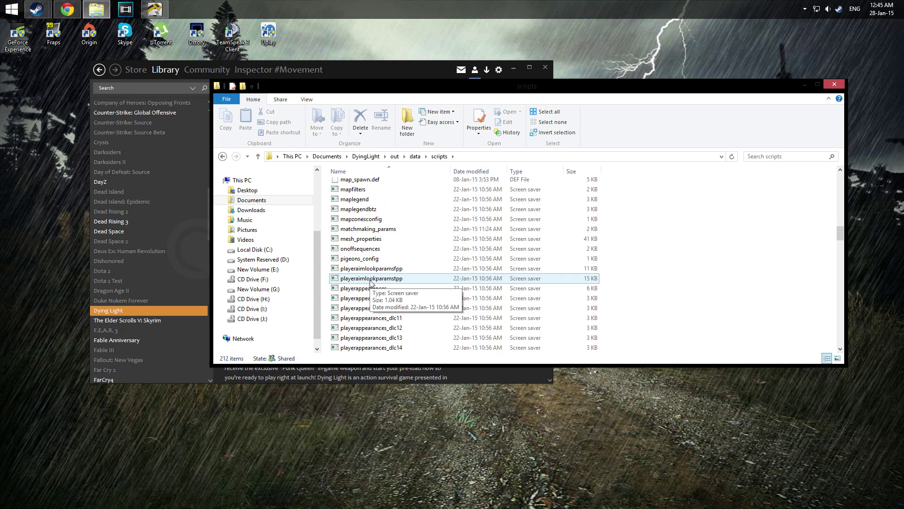
pyautogui.scroll(-6, 379, 278)
pyautogui.scroll(-6, 384, 279)
pyautogui.scroll(-3, 385, 281)
pyautogui.scroll(-2, 385, 281)
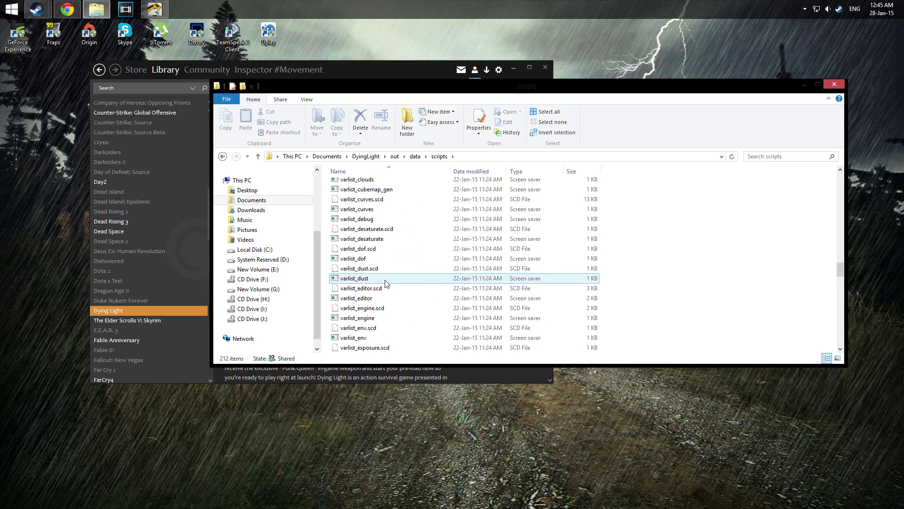
pyautogui.scroll(-3, 386, 282)
pyautogui.scroll(-2, 386, 283)
pyautogui.scroll(-2, 386, 283)
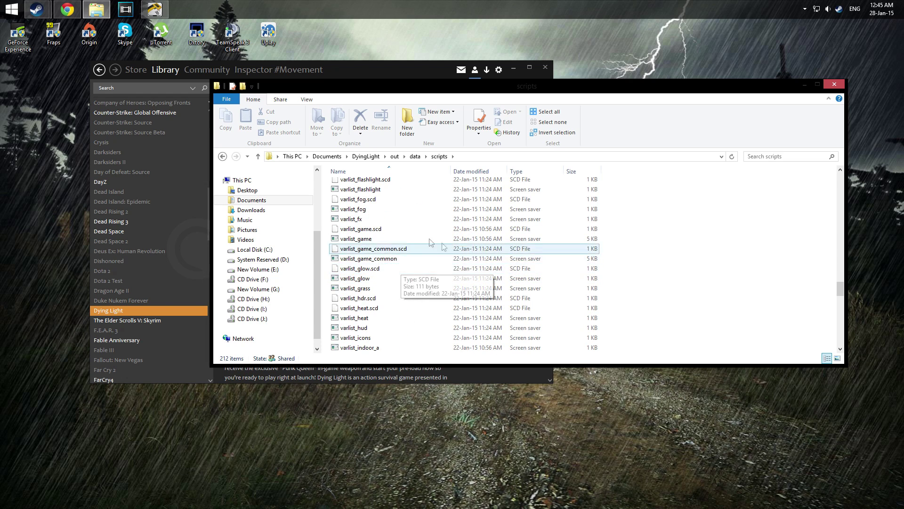